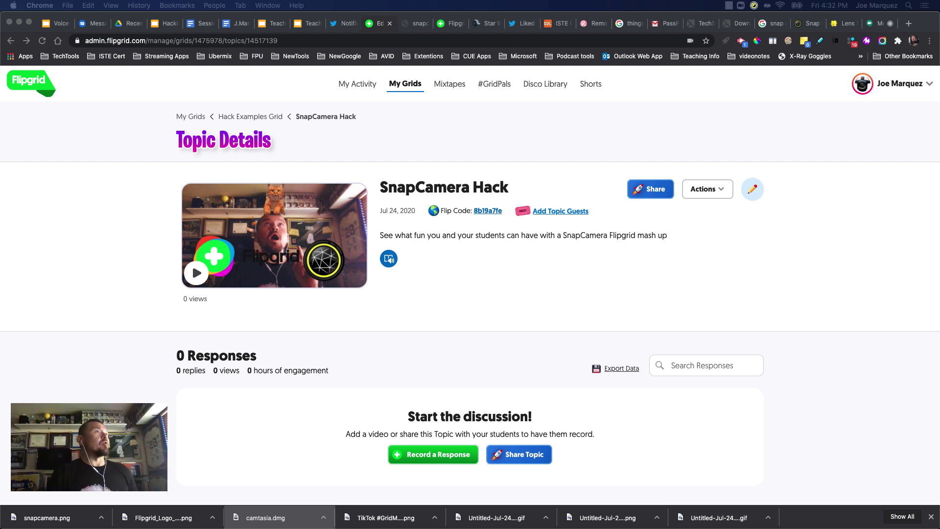
Open the Snap Camera website, and in the Snap Camera app leave the favorites and clear the "mohawk" lens search.
click(805, 23)
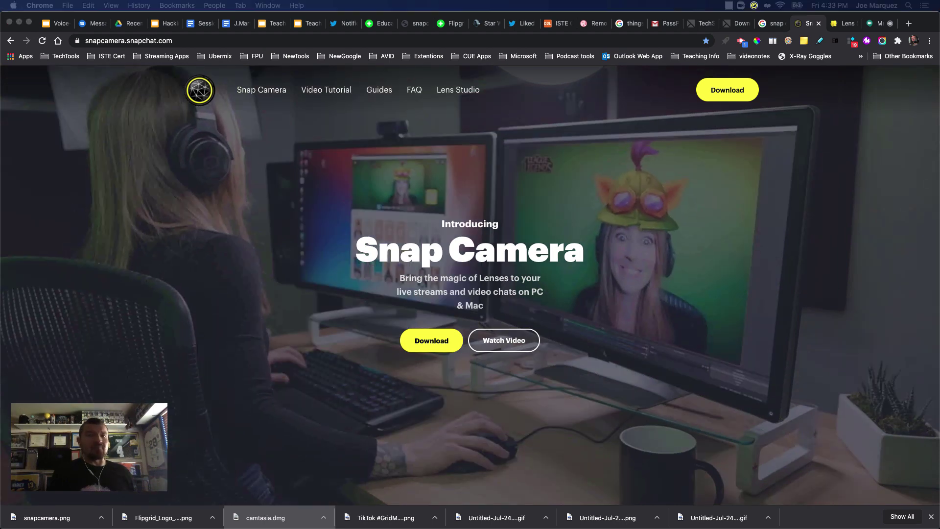
key(super+Tab)
drag(585, 88, 511, 88)
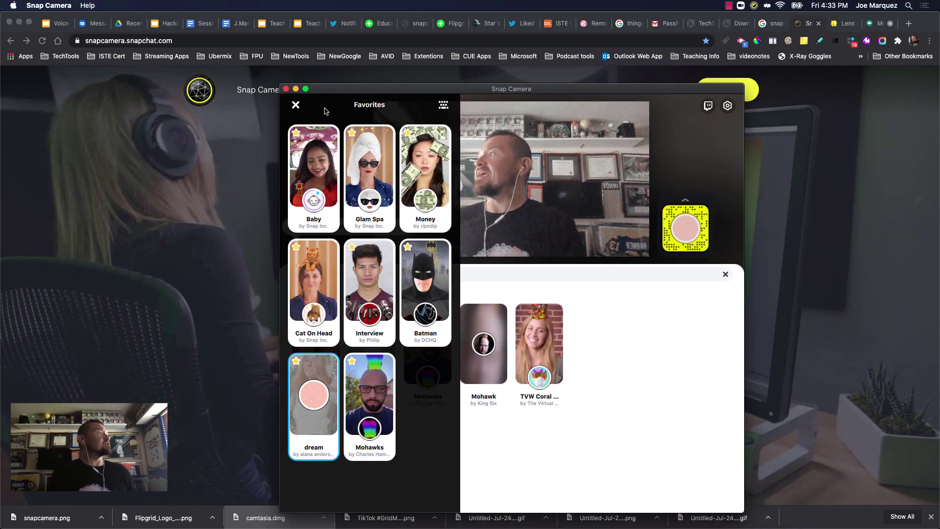
click(295, 105)
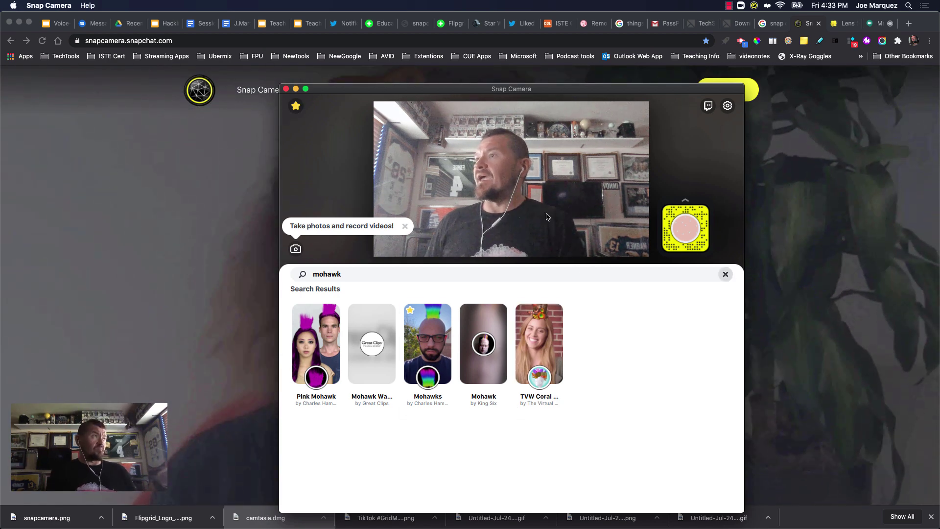
click(725, 274)
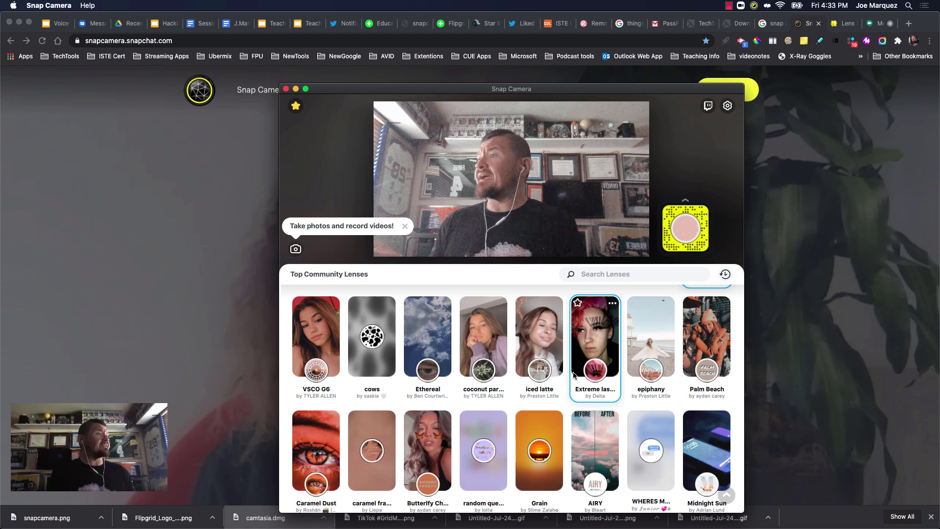
Browse the community lenses, then apply Snap Inc.'s featured beard-removal lens and mark it as a favorite.
scroll(573, 375, down, 3)
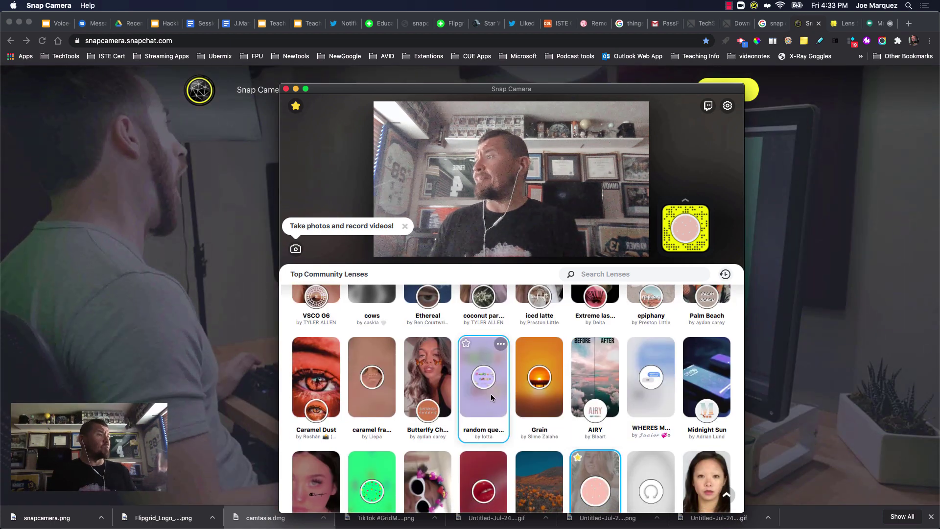
scroll(540, 401, down, 1)
scroll(540, 402, down, 3)
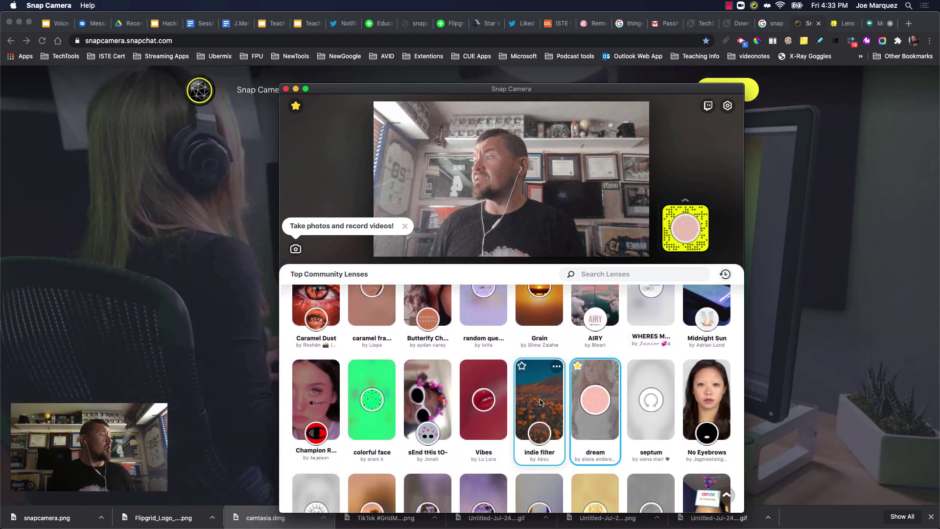
scroll(540, 401, up, 5)
scroll(540, 402, up, 10)
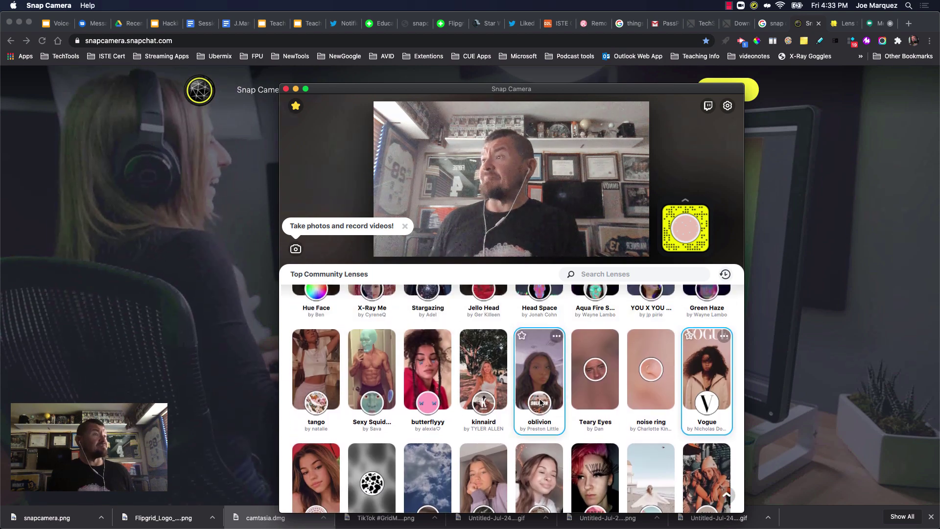
scroll(539, 402, up, 5)
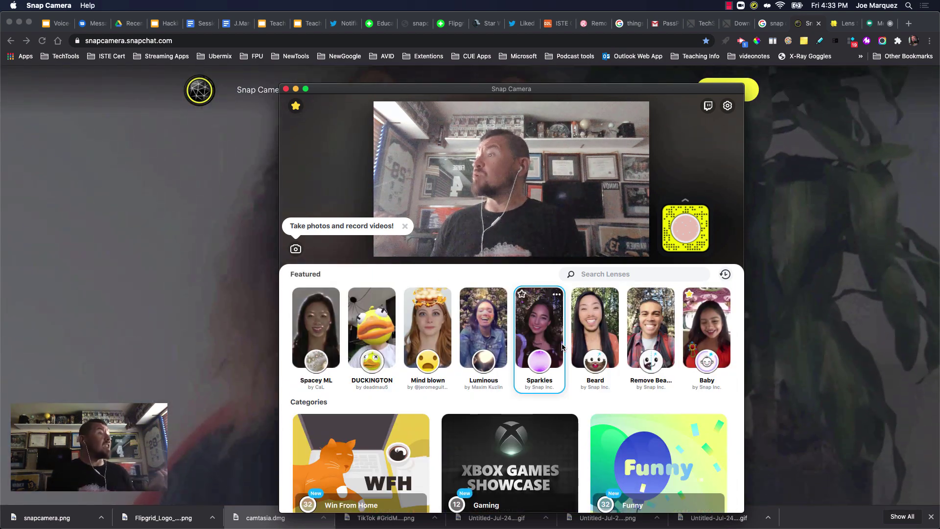
click(650, 341)
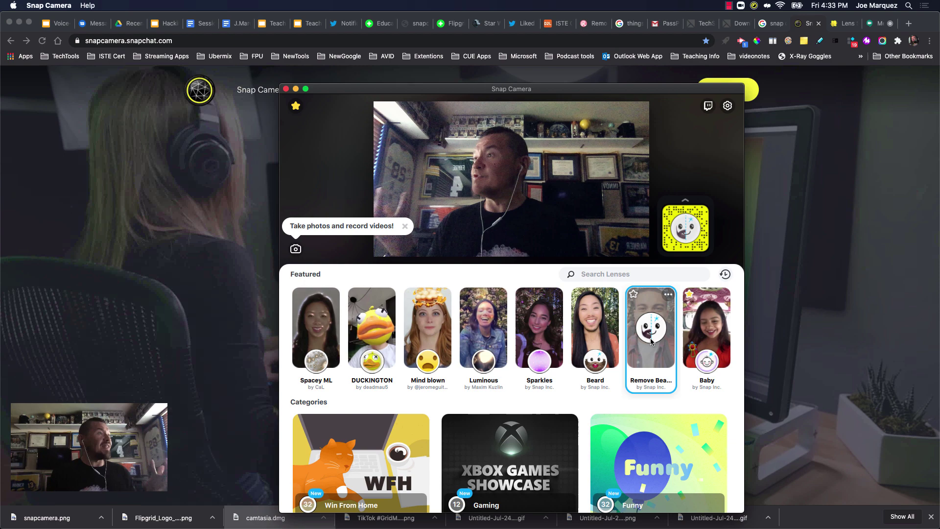
click(633, 294)
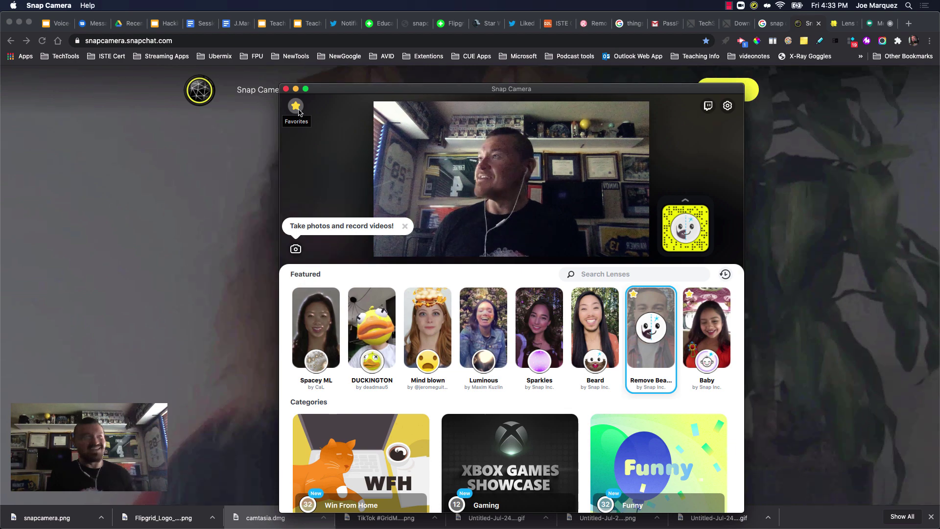
Show the favorite lenses, then move the Snap Camera window aside and put it away.
click(297, 107)
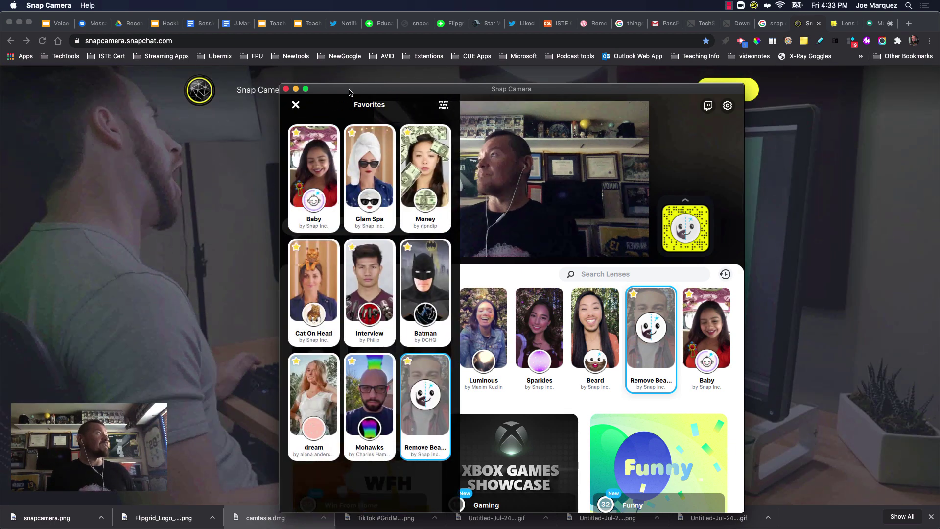
drag(343, 91, 675, 88)
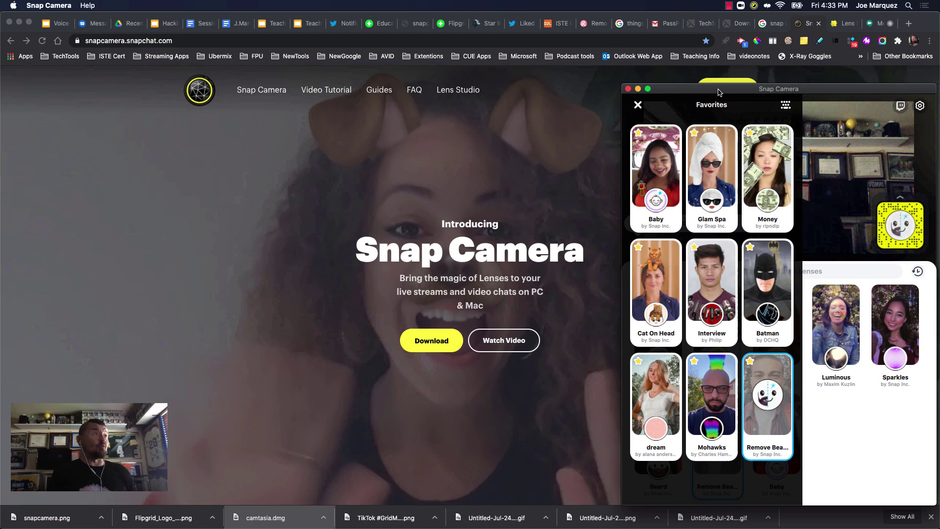
key(super+w)
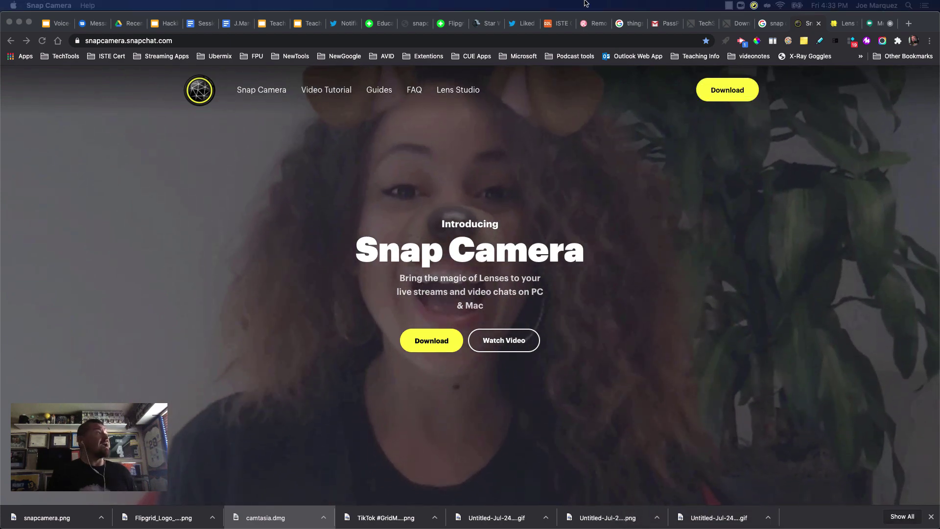
Switch to the Flipgrid SnapCamera Hack topic and open its student page through the Flip Code link.
click(380, 25)
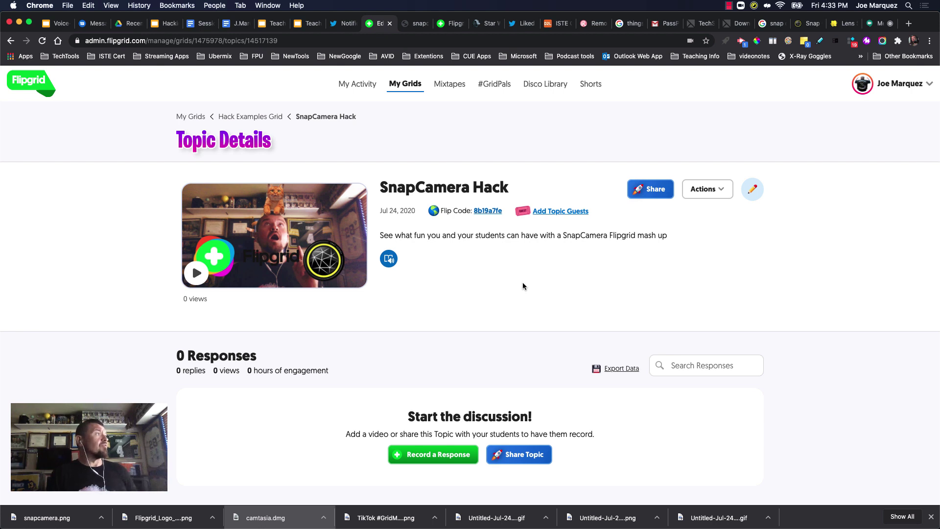
scroll(522, 283, down, 4)
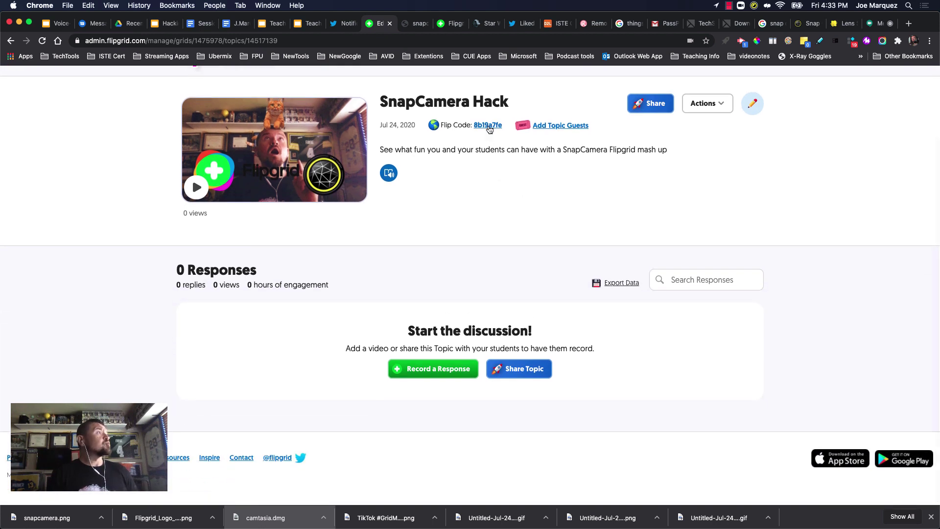
click(488, 126)
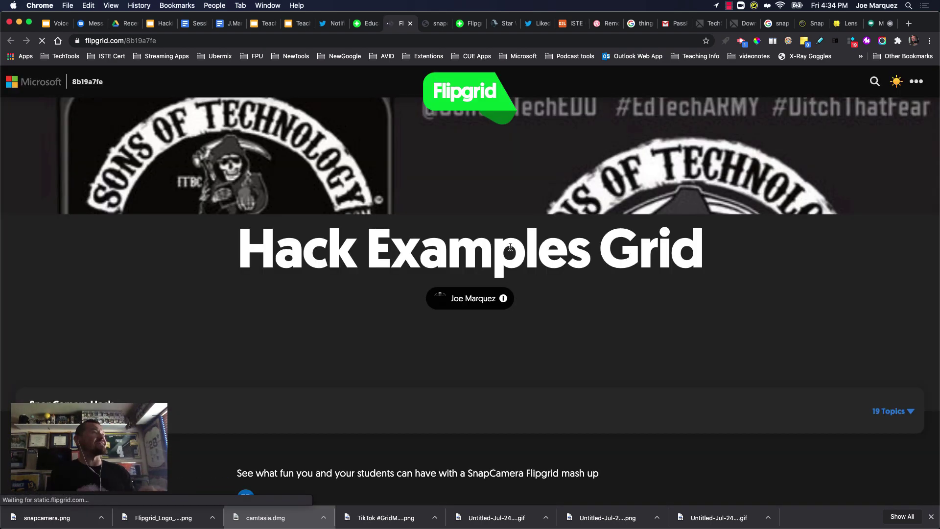
scroll(597, 258, down, 6)
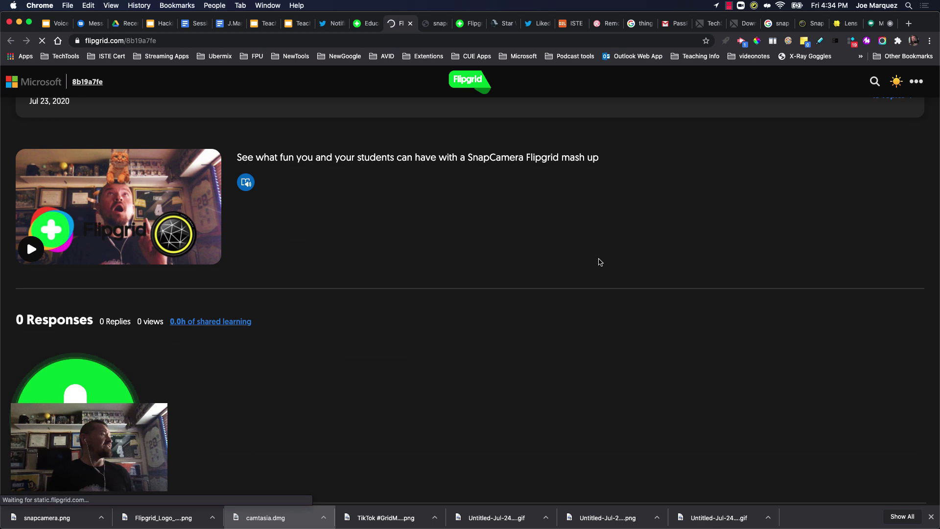
Start a video response signed in with the existing Google account, keeping Snap Camera as the allowed camera for flipgrid.com.
click(75, 379)
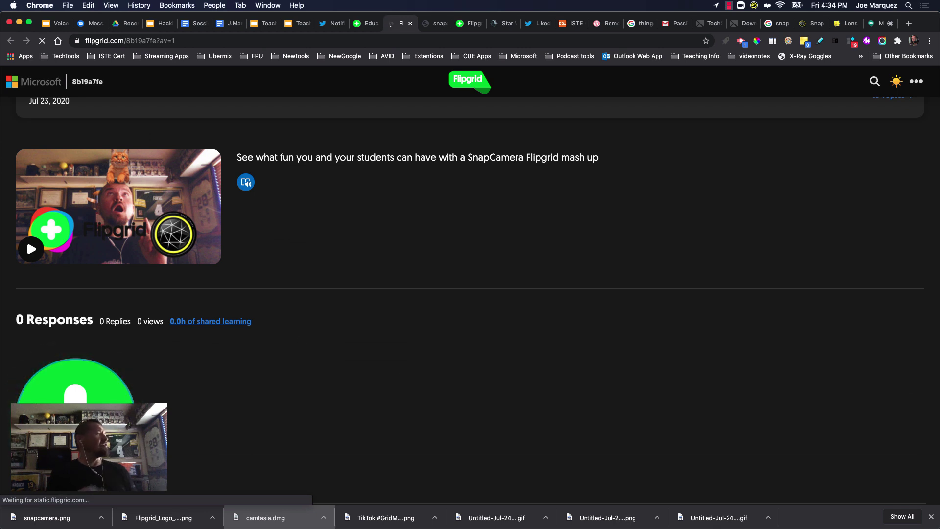
click(426, 268)
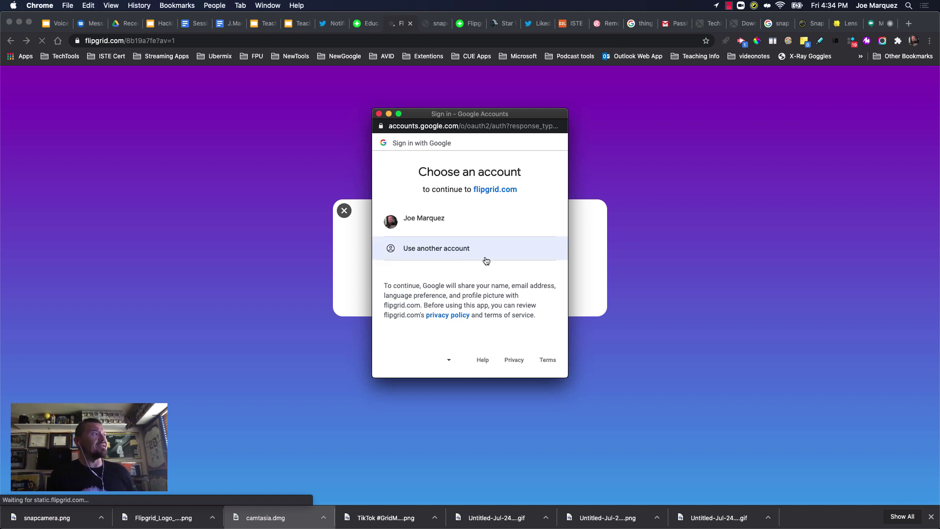
click(427, 226)
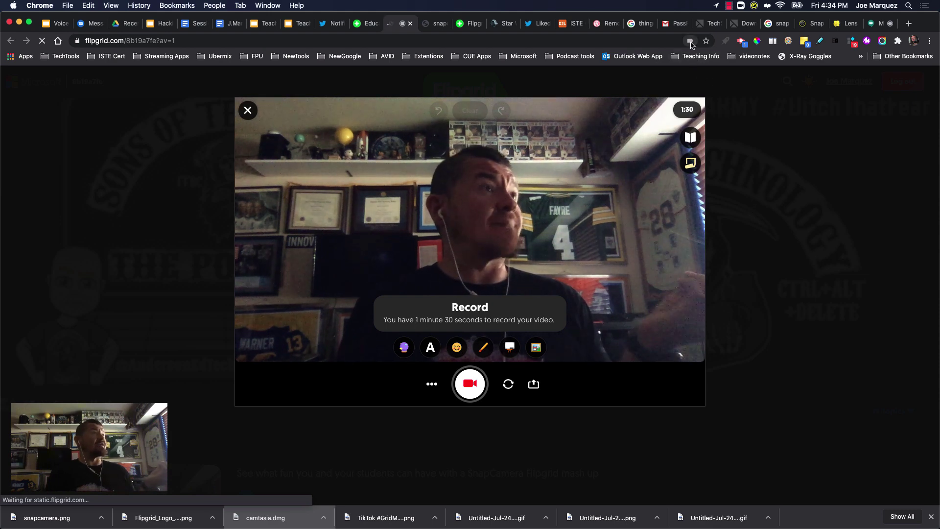
click(690, 41)
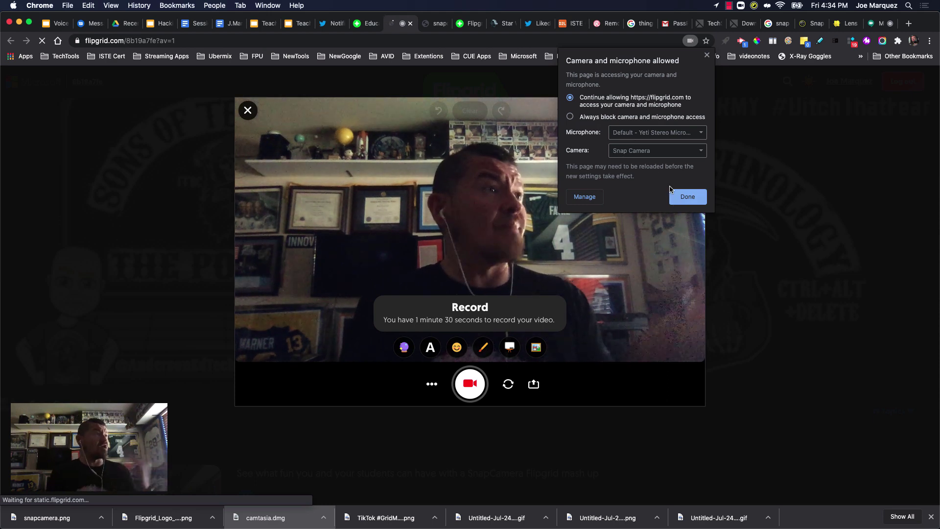
click(686, 197)
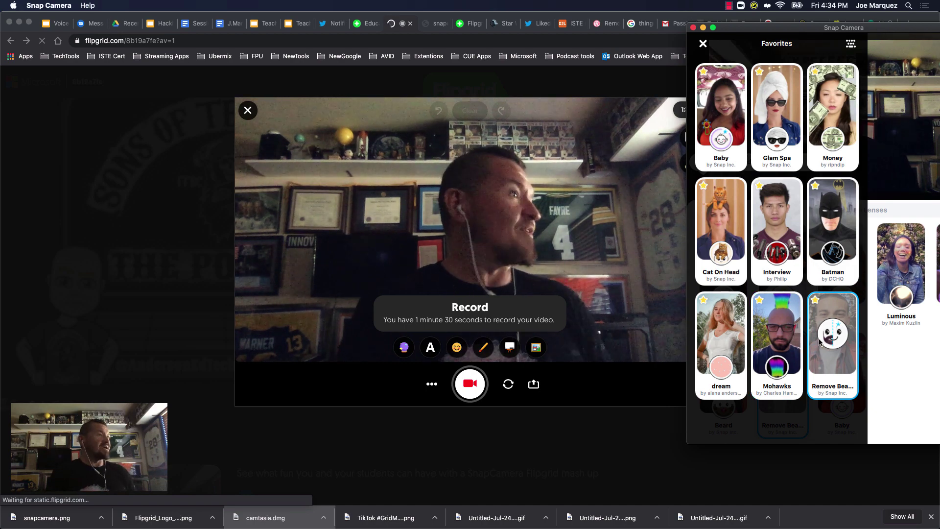
Apply the favorite lenses dream, Mohawks, Batman, Baby and Glam Spa in turn to the Flipgrid camera preview.
click(739, 347)
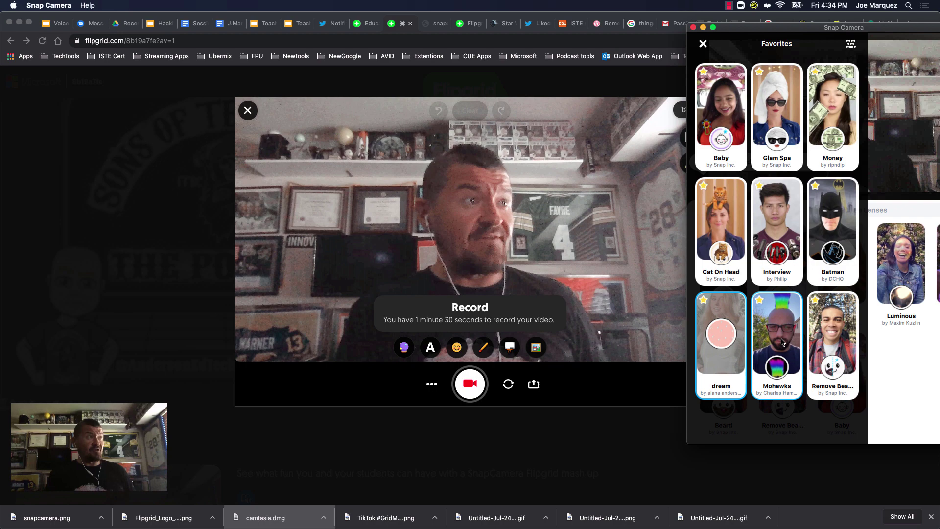
click(781, 341)
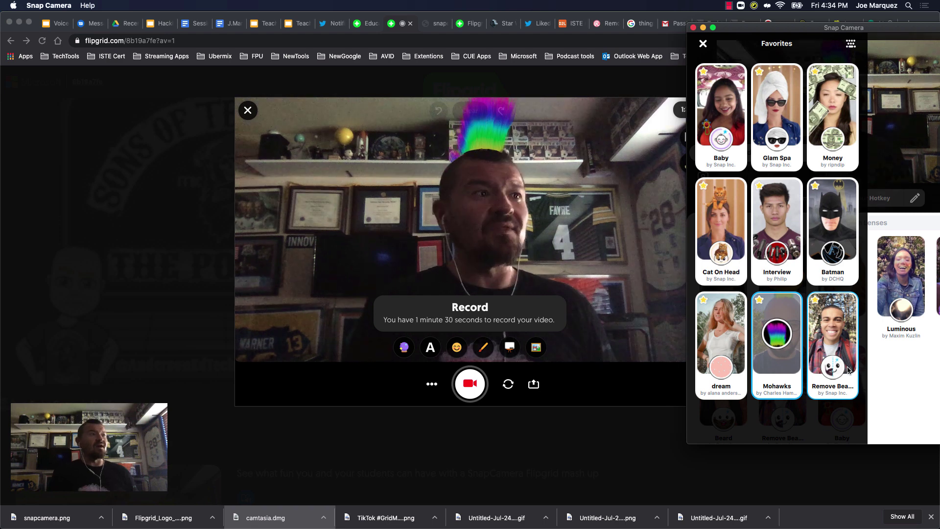
click(827, 229)
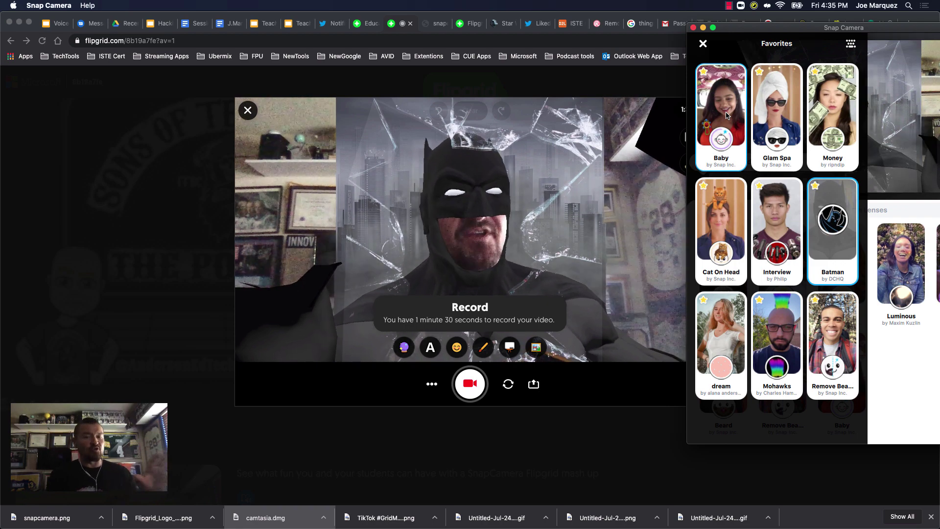
click(726, 116)
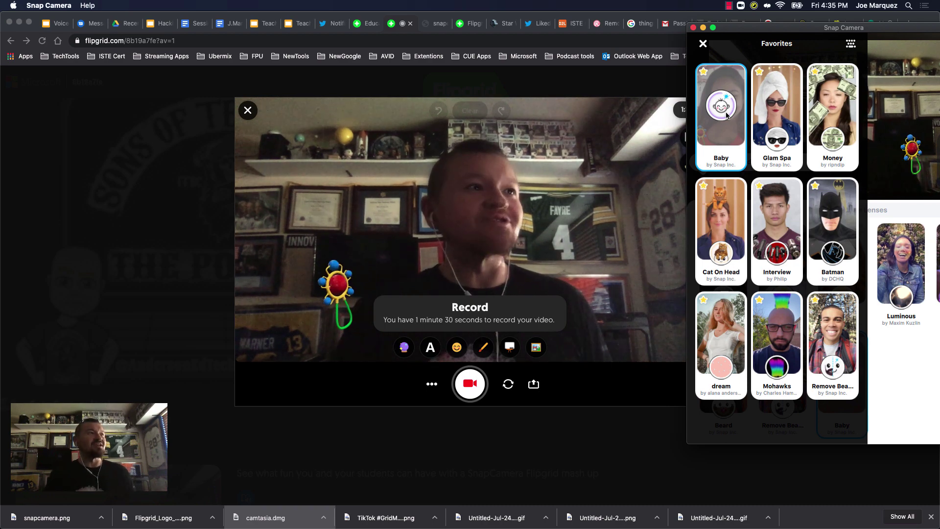
click(779, 121)
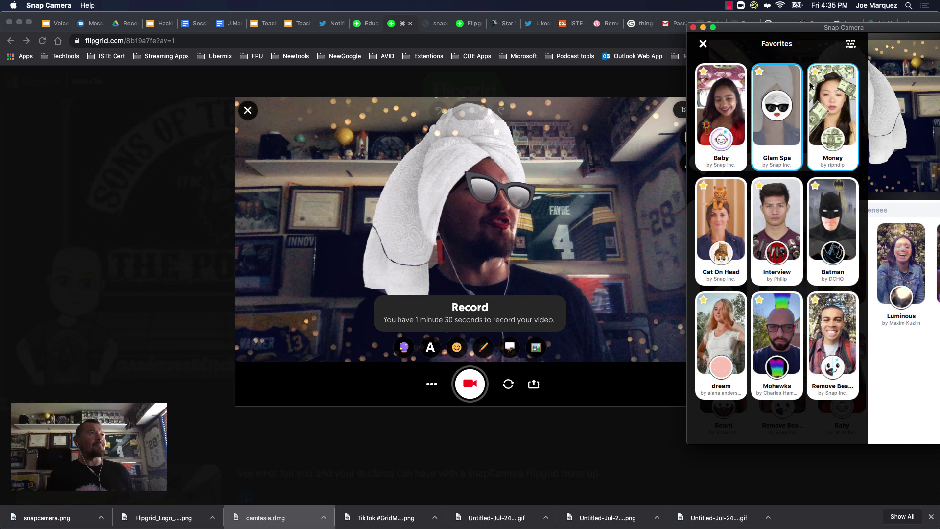
Move the Snap Camera window clear of the browser tabs and switch to the Google Meet call.
drag(883, 31, 878, 95)
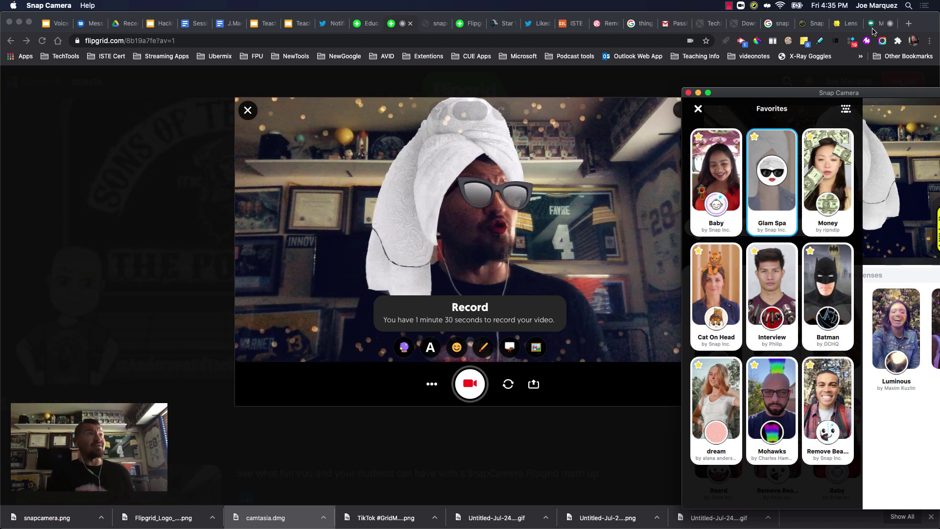
click(872, 29)
click(874, 25)
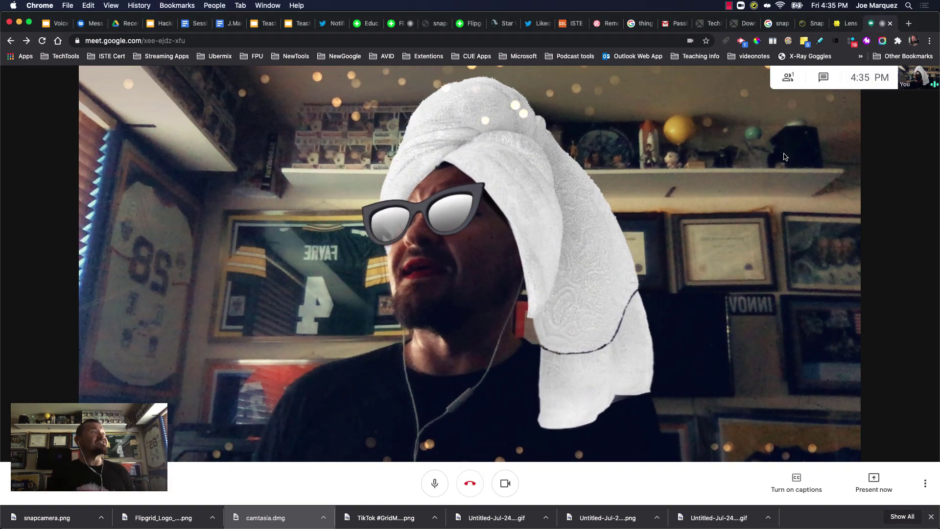
Bring Snap Camera back over the Meet call and apply the Interview lens from the favorites.
mouse_move(672, 525)
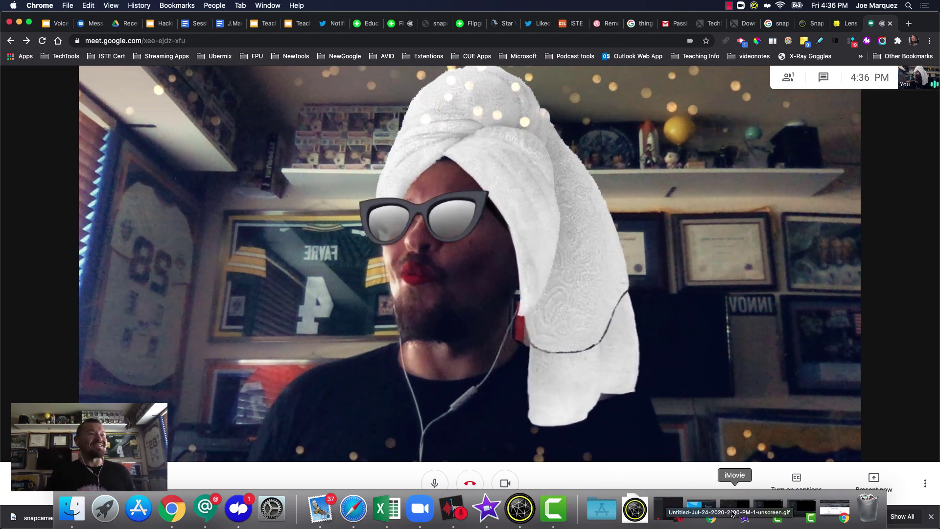
click(537, 514)
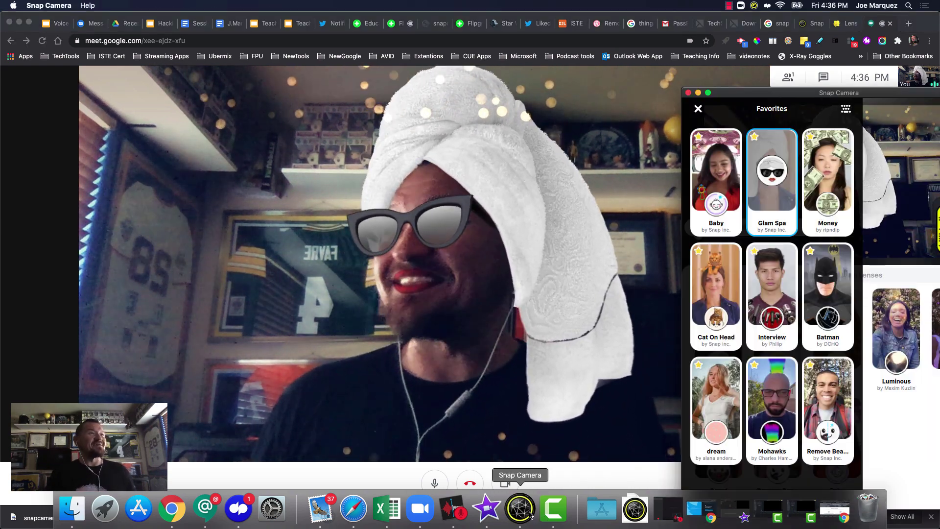
click(777, 287)
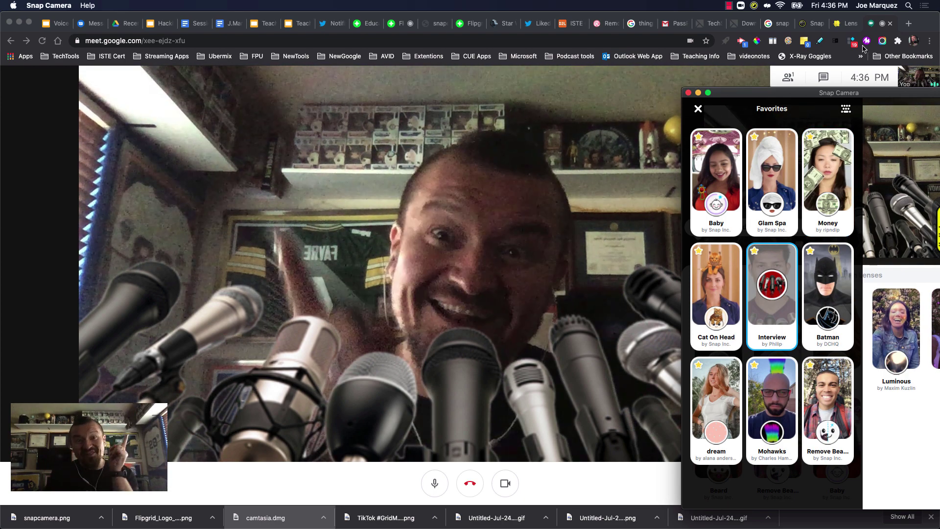
Open the Lens Studio website in the browser and switch back to Snap Camera.
click(857, 28)
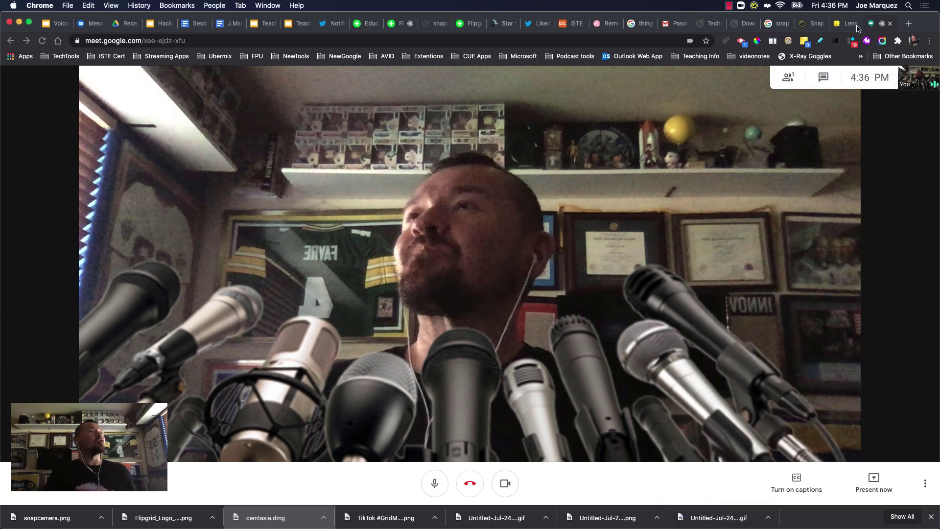
click(856, 27)
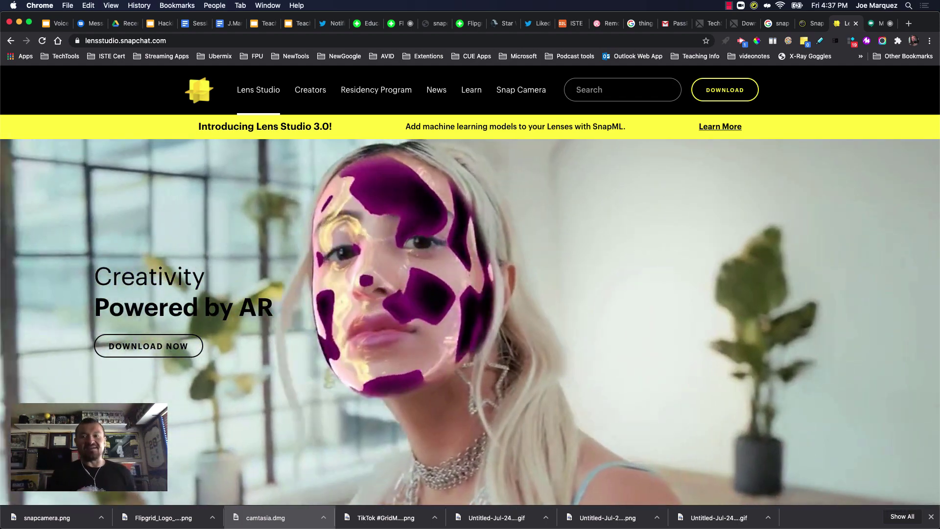
key(super+Tab)
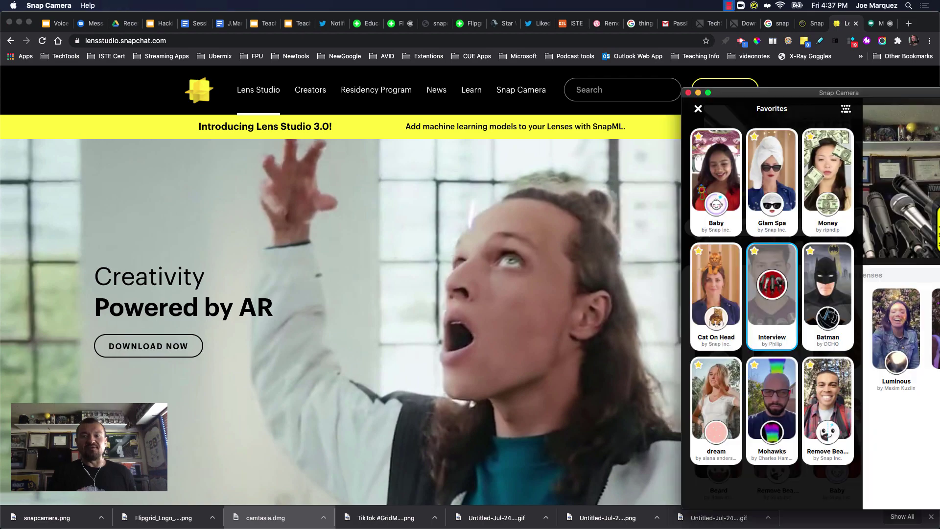